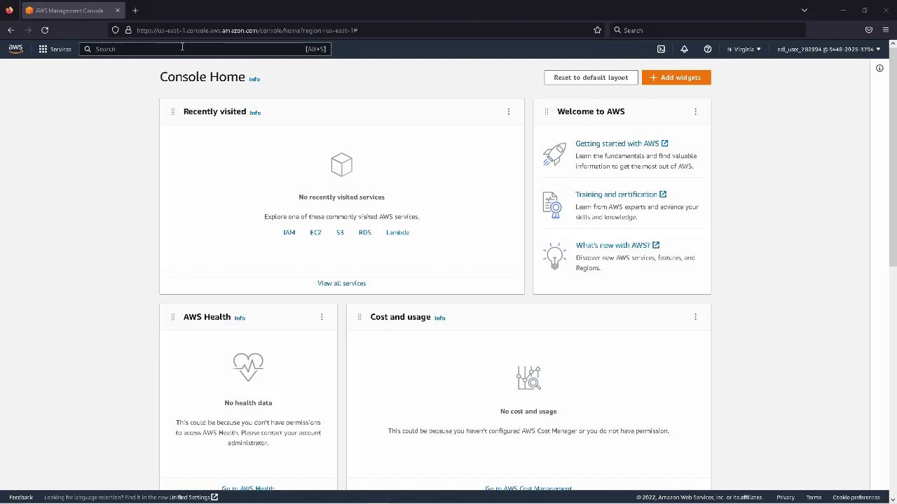
# Search the console for ec2, open the EC2 dashboard and check the region list with US East (N. Virginia) kept.
pyautogui.click(163, 49)
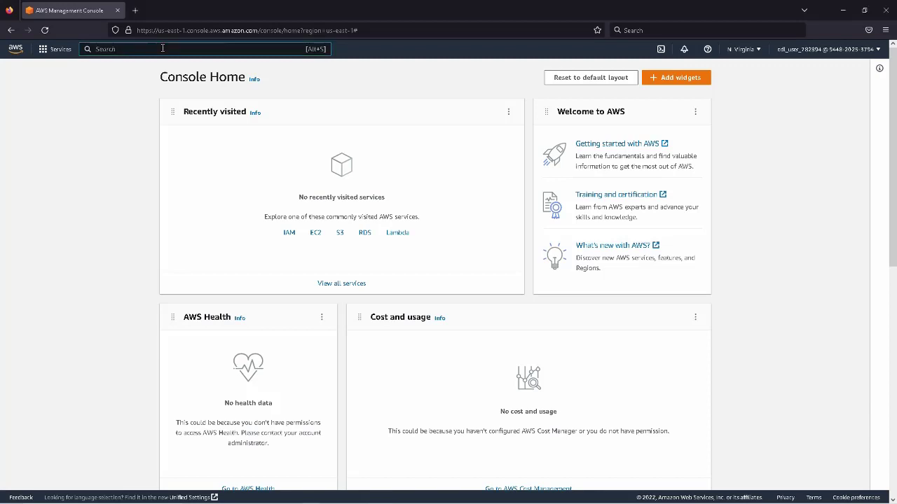
pyautogui.write('ec2')
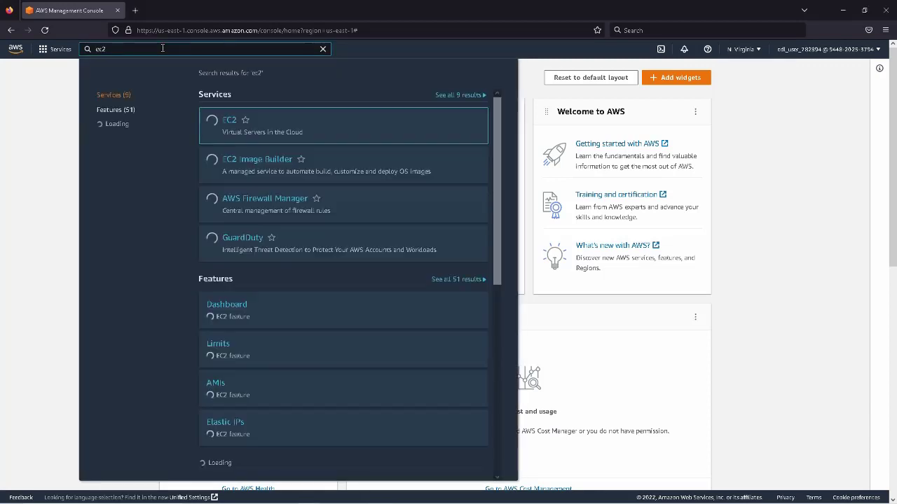
pyautogui.click(225, 123)
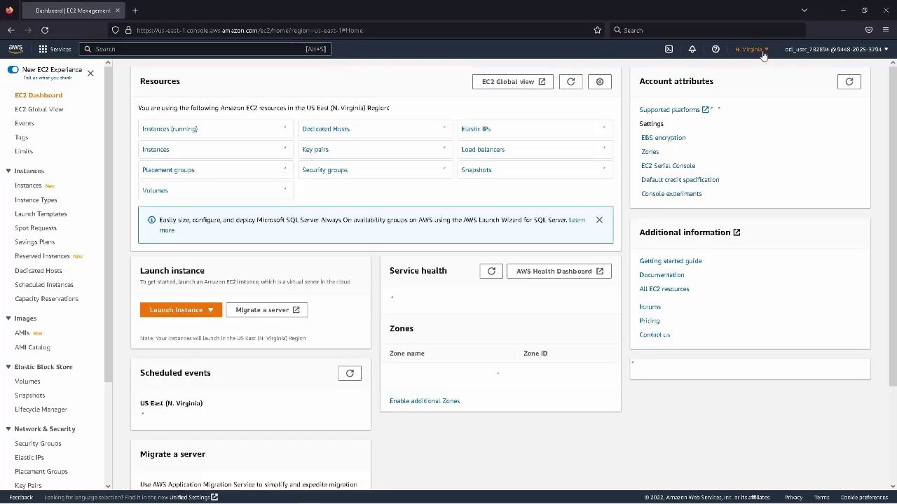
pyautogui.click(748, 49)
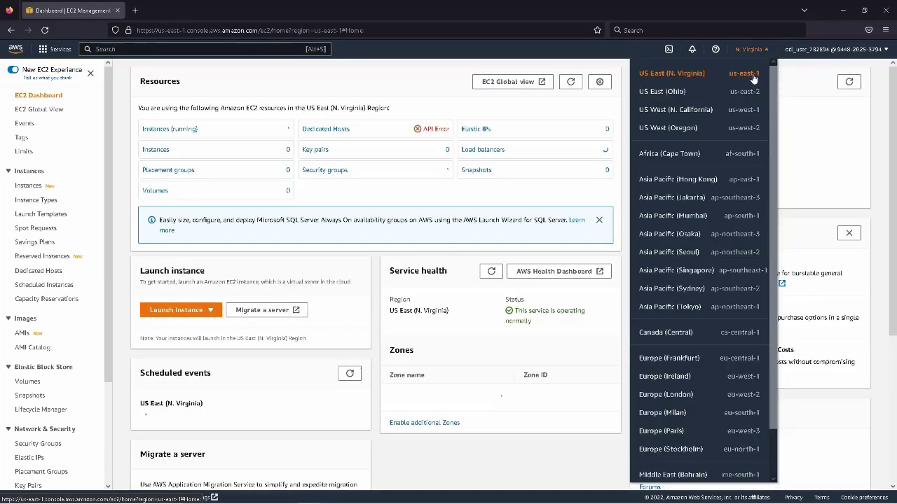
pyautogui.click(758, 51)
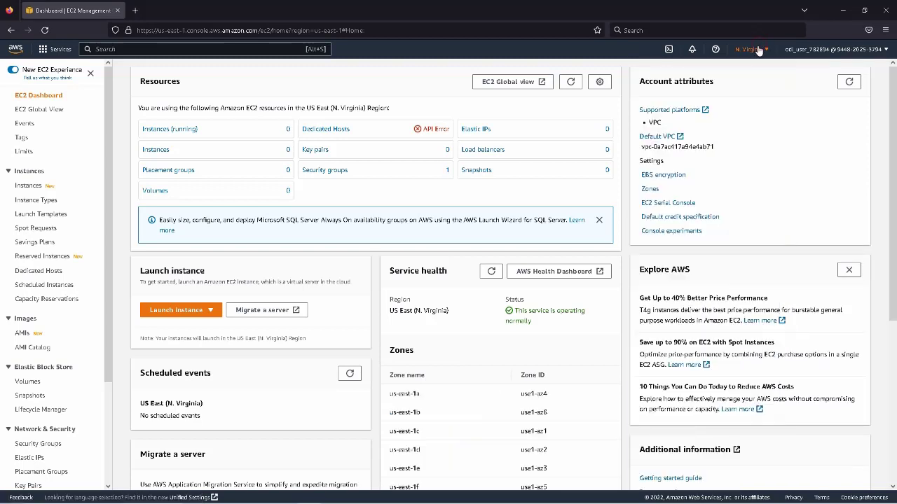
# Start launching a new EC2 instance and name it test1.
pyautogui.scroll(-2, 287, 277)
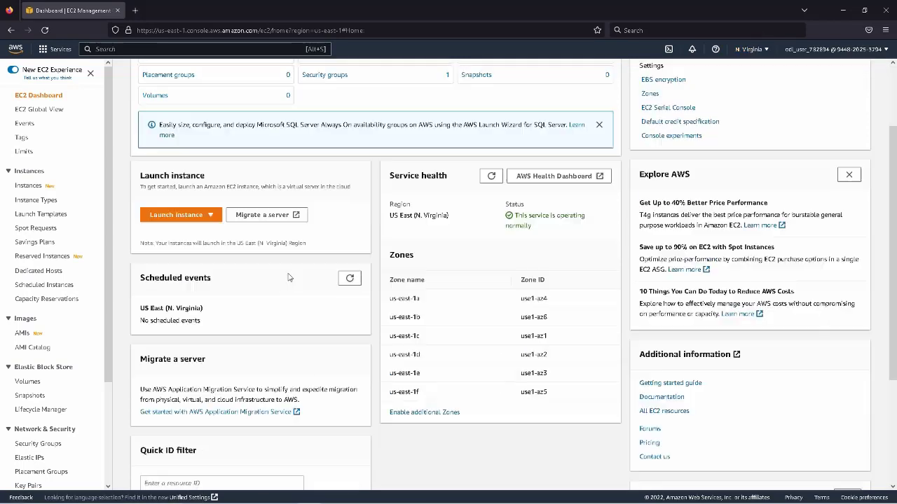
pyautogui.click(202, 217)
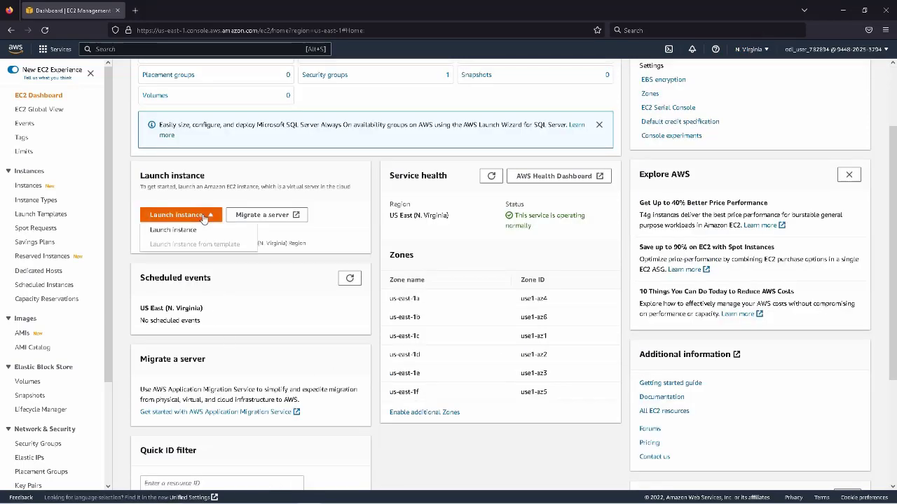
pyautogui.click(170, 233)
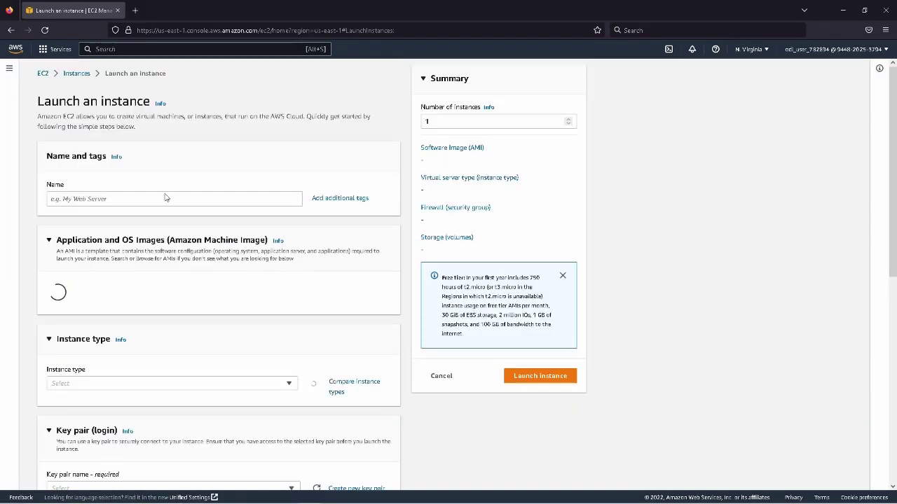
pyautogui.click(173, 199)
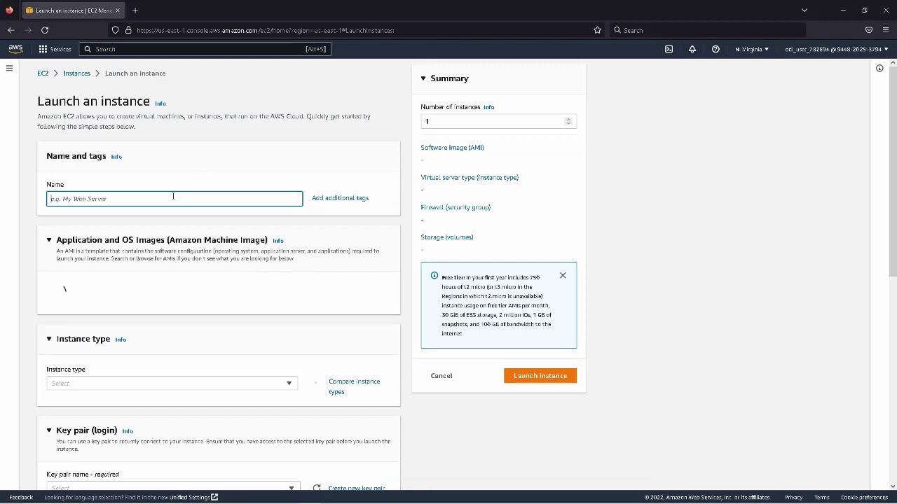
pyautogui.write('test1')
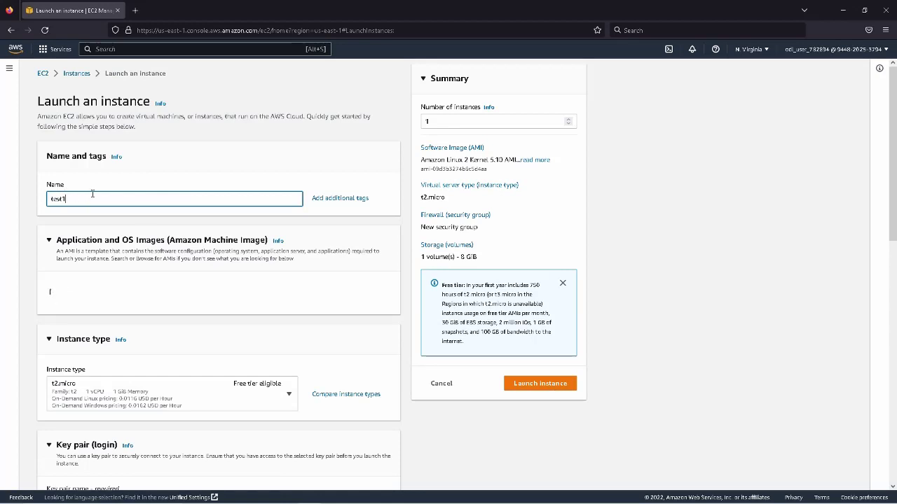
pyautogui.click(166, 166)
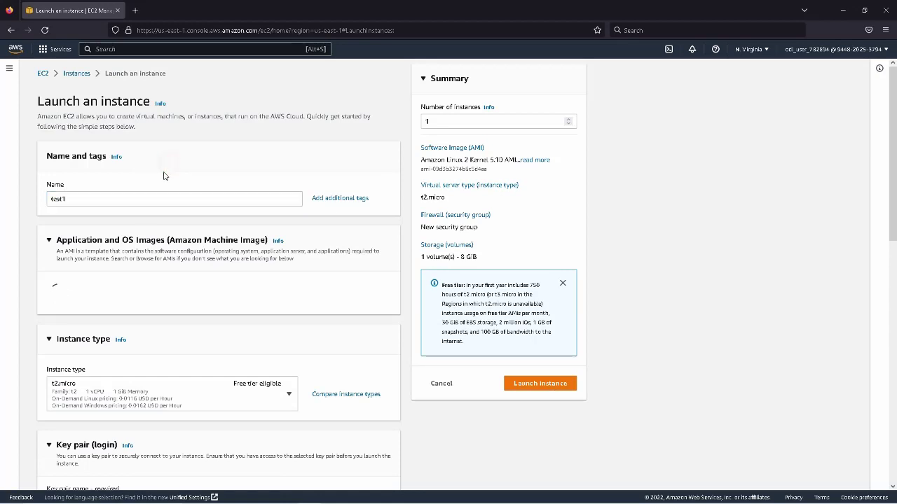
# Review the Amazon Linux 2 machine image and choose t2.micro as the instance type.
pyautogui.scroll(-2, 163, 176)
pyautogui.scroll(2, 163, 176)
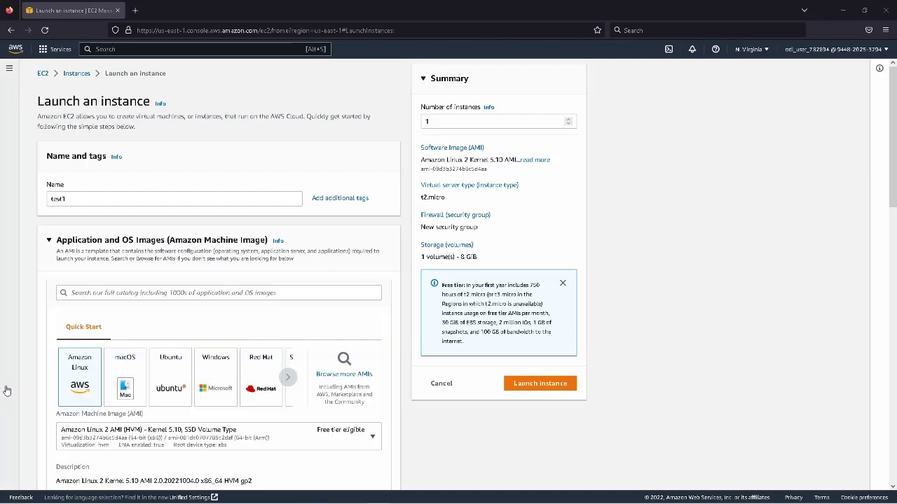
pyautogui.scroll(-2, 87, 332)
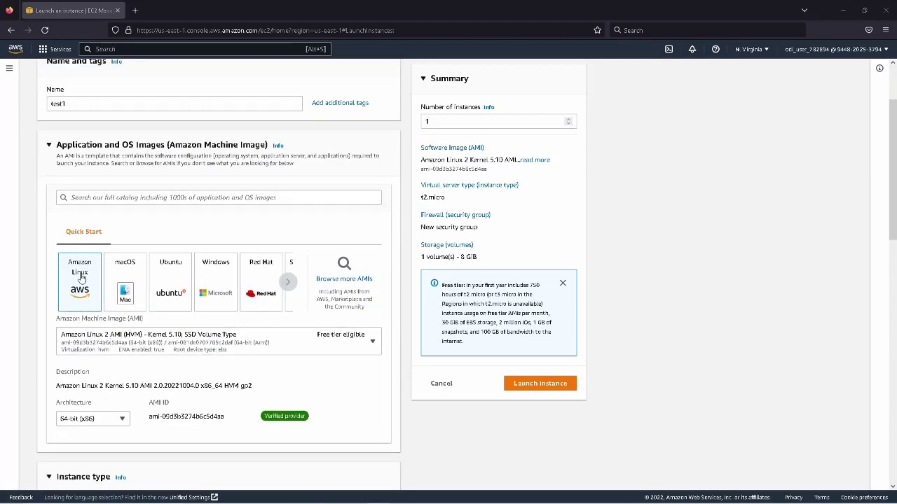
pyautogui.scroll(-3, 83, 298)
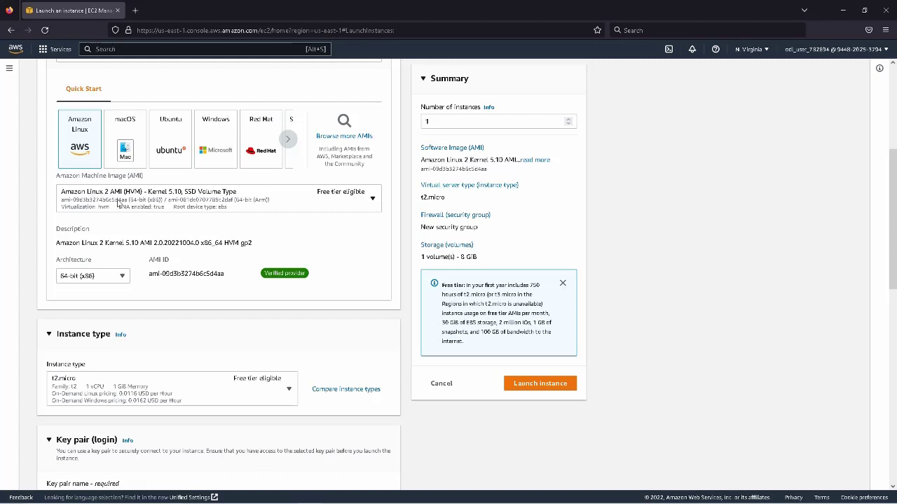
pyautogui.scroll(-5, 112, 239)
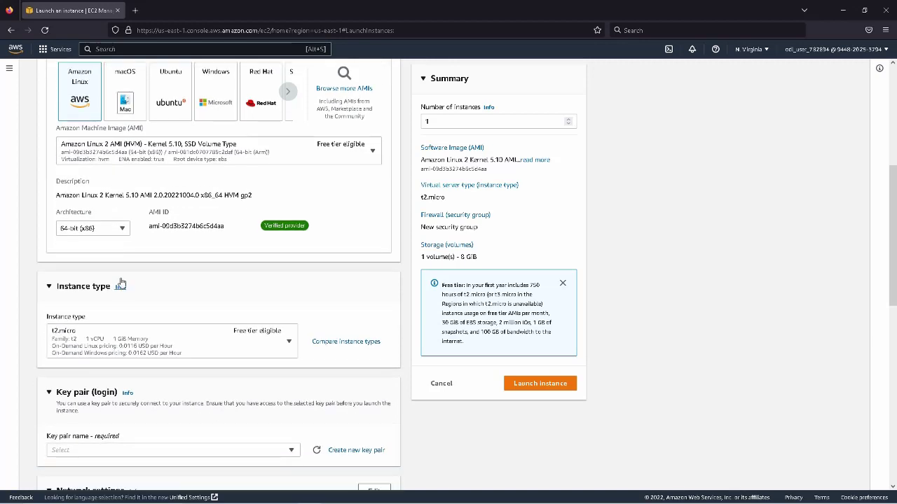
pyautogui.scroll(2, 105, 180)
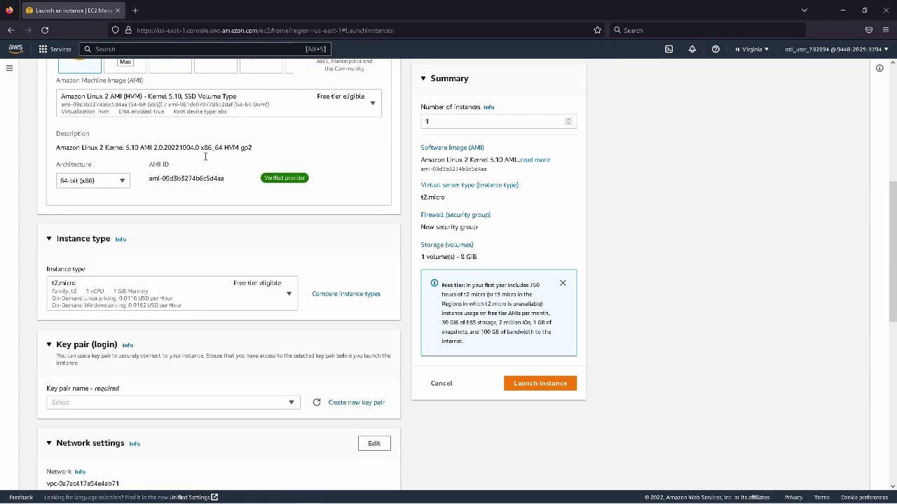
pyautogui.scroll(-2, 193, 175)
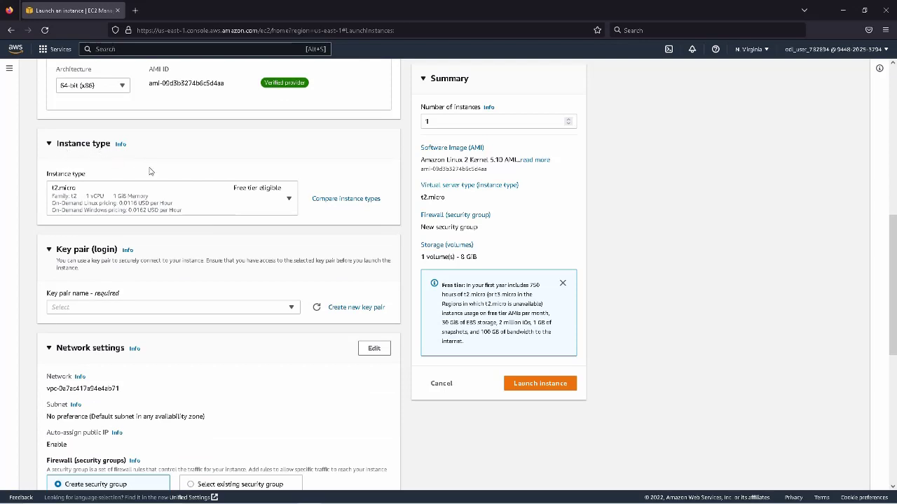
pyautogui.click(105, 203)
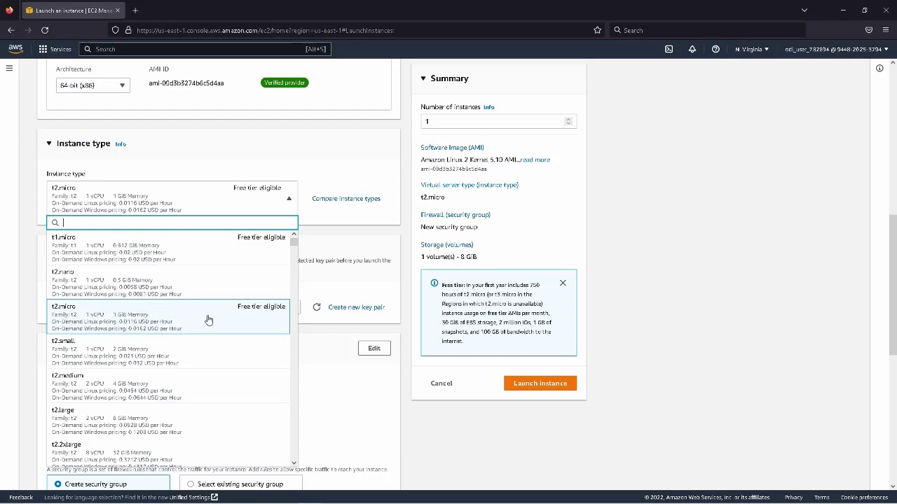
pyautogui.click(153, 319)
pyautogui.scroll(-2, 92, 210)
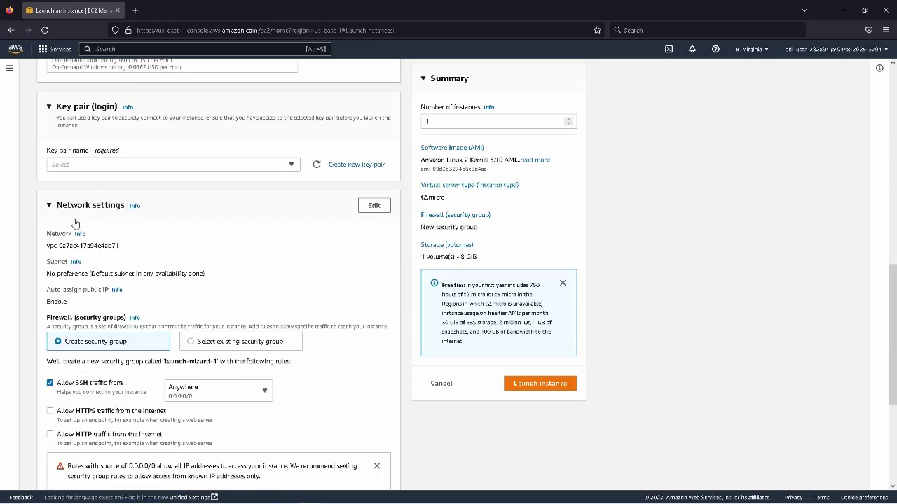
pyautogui.scroll(2, 292, 162)
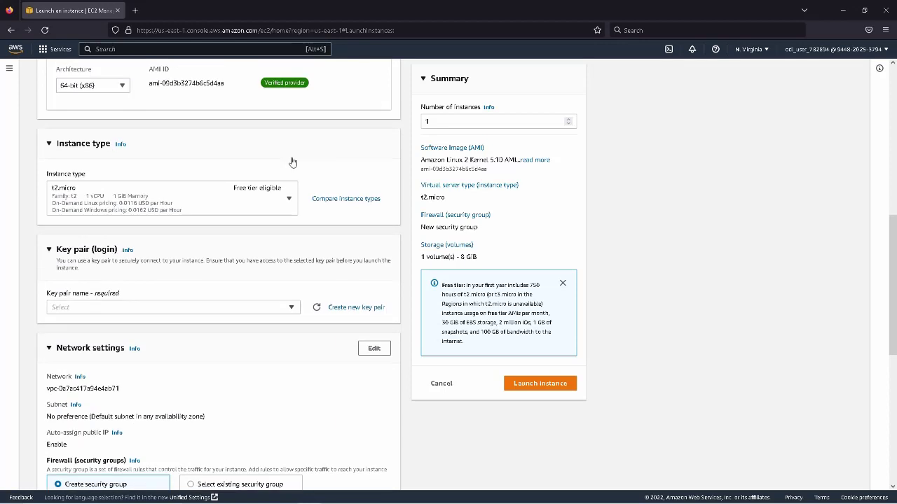
pyautogui.click(91, 308)
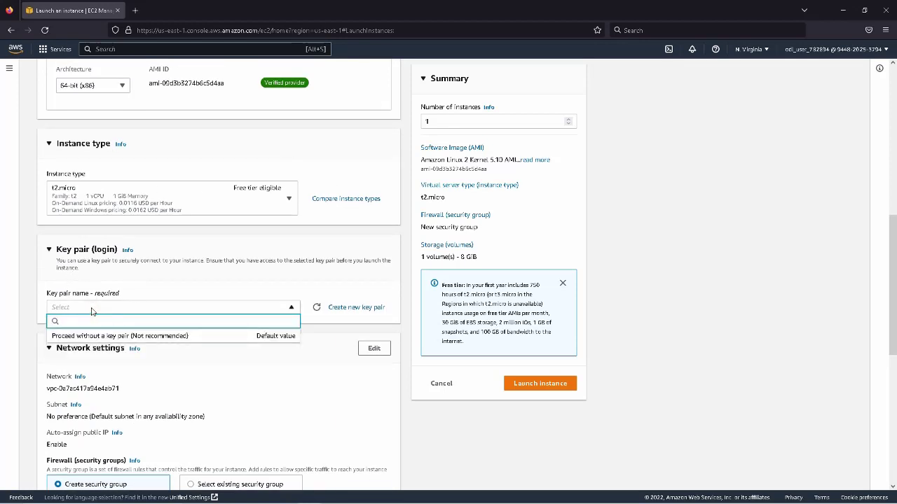
pyautogui.write('testkey')
pyautogui.click(292, 321)
# Create a new RSA key pair named testkey in .pem format for the instance and dismiss the download notice.
pyautogui.click(365, 308)
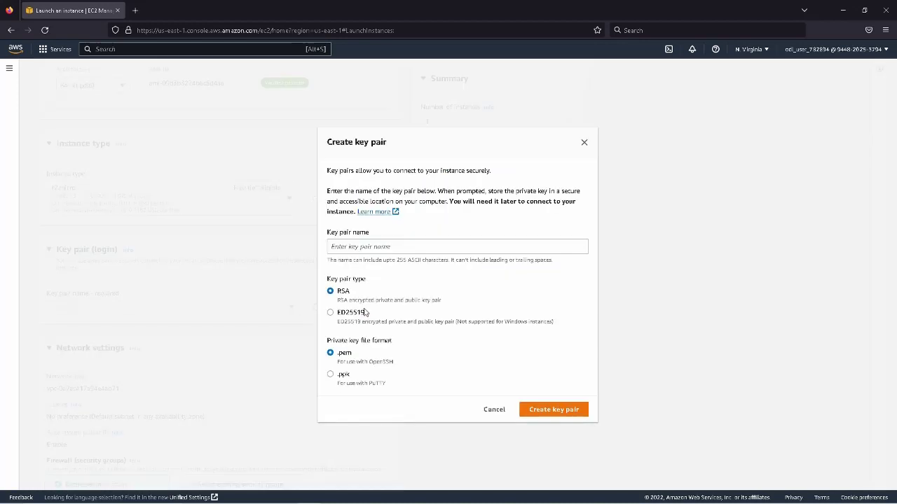
pyautogui.click(380, 246)
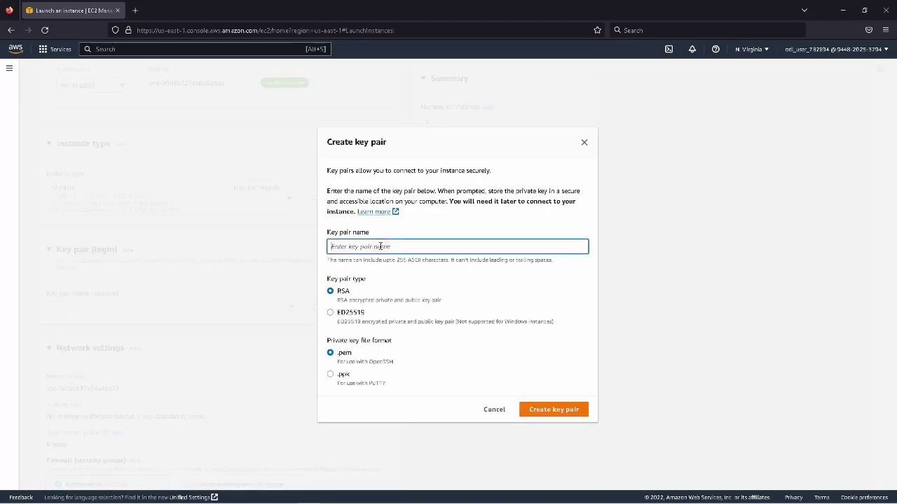
pyautogui.write('testkey')
pyautogui.click(545, 410)
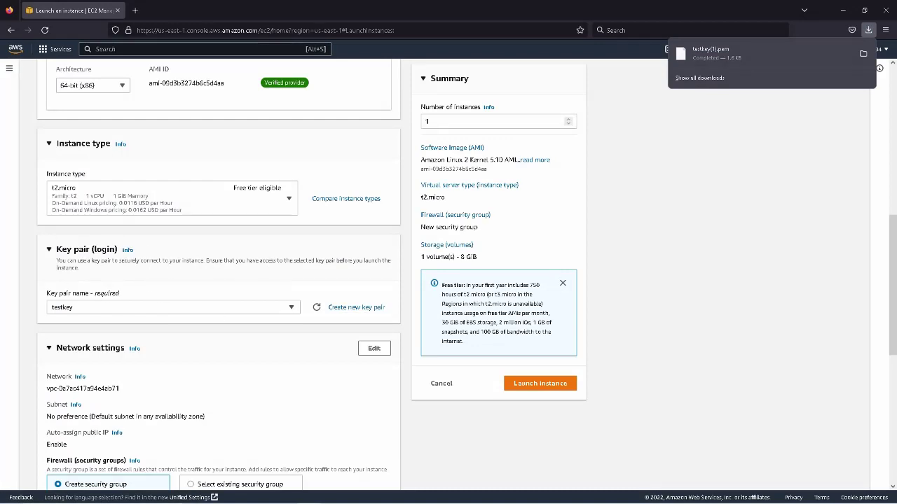
pyautogui.click(869, 30)
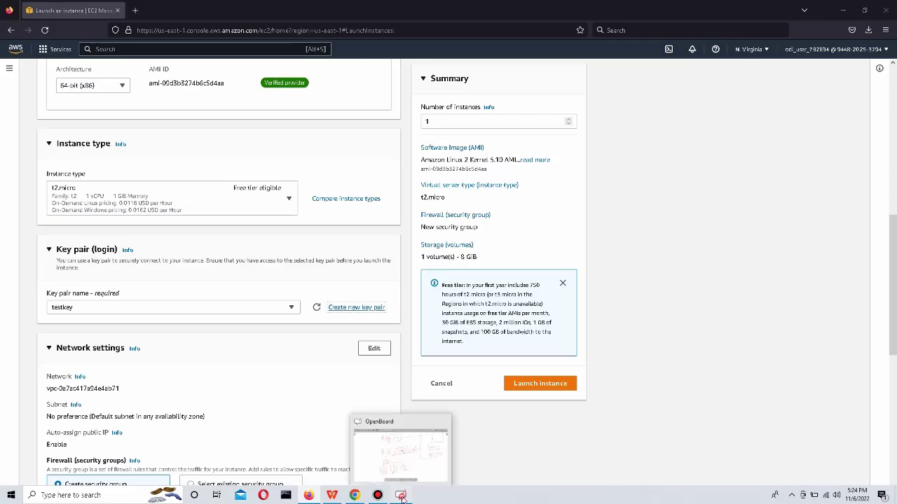
# Switch to OpenBoard and sketch, in a blank area, a server box and a stick figure labelled users with an arrow to the box.
pyautogui.click(401, 490)
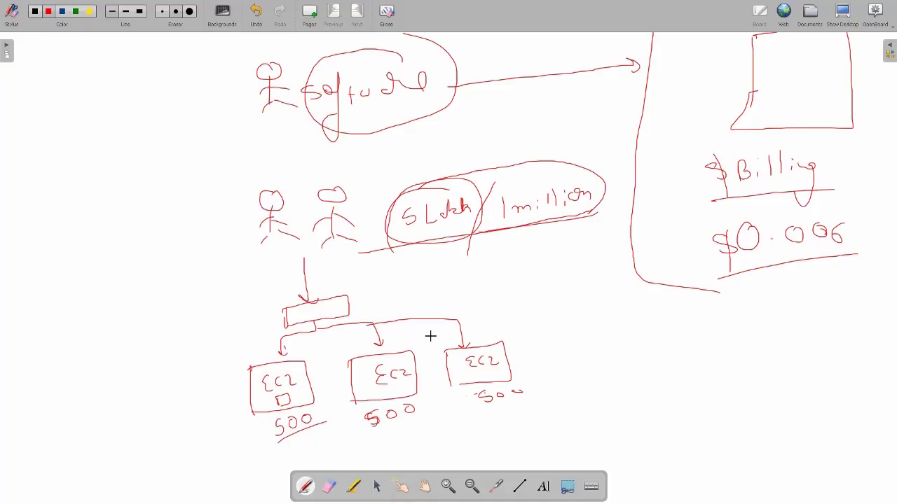
pyautogui.click(424, 486)
pyautogui.moveTo(416, 281); pyautogui.dragTo(349, 92)
pyautogui.click(305, 488)
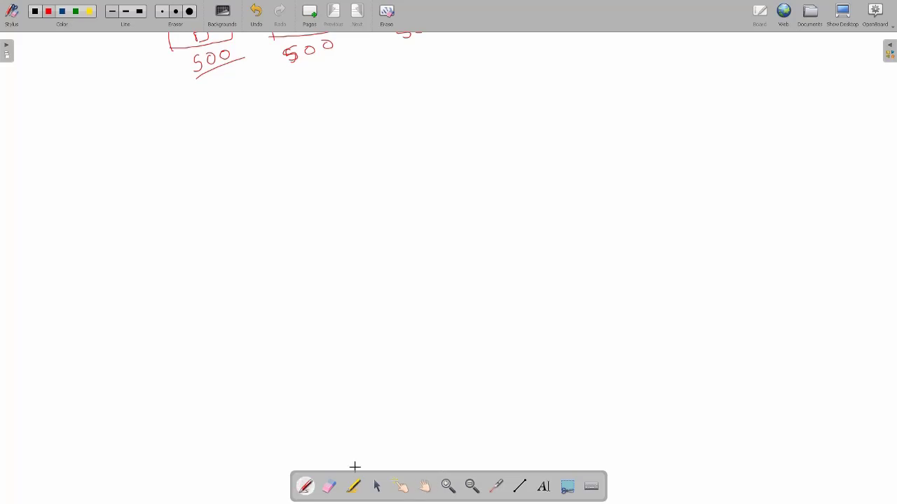
pyautogui.moveTo(503, 209)
pyautogui.mouseDown()
pyautogui.moveTo(508, 252)
pyautogui.moveTo(561, 206)
pyautogui.moveTo(529, 260)
pyautogui.mouseUp()
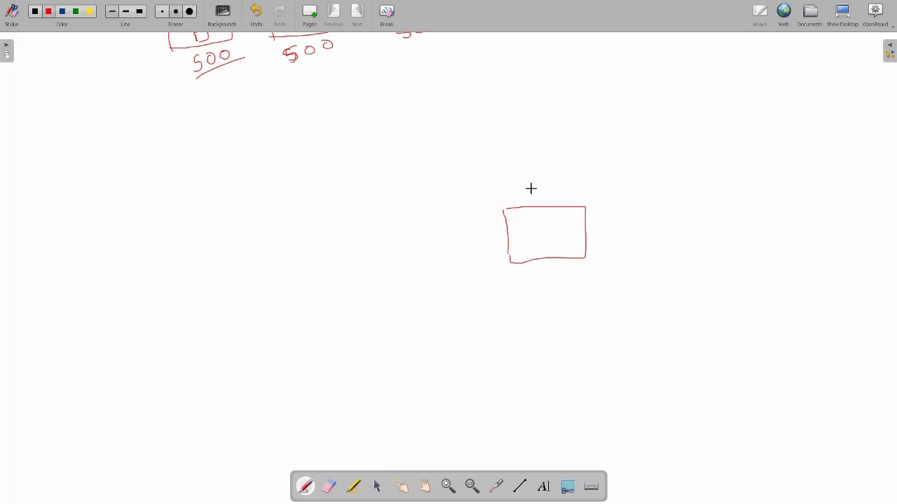
pyautogui.moveTo(695, 172)
pyautogui.mouseDown()
pyautogui.moveTo(690, 210)
pyautogui.moveTo(703, 193)
pyautogui.moveTo(687, 240)
pyautogui.moveTo(734, 251)
pyautogui.moveTo(734, 242)
pyautogui.moveTo(734, 250)
pyautogui.mouseUp()
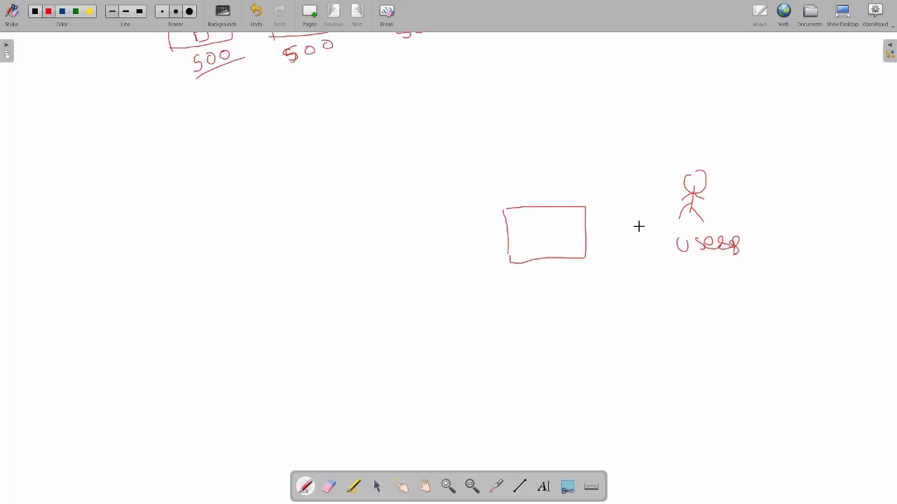
pyautogui.moveTo(679, 202); pyautogui.dragTo(620, 217)
# Draw a second stick figure on the opposite side with an arrow to the server box, and label the box EC2 and software.
pyautogui.moveTo(346, 188)
pyautogui.mouseDown()
pyautogui.moveTo(343, 234)
pyautogui.moveTo(365, 243)
pyautogui.mouseUp()
pyautogui.moveTo(530, 218); pyautogui.dragTo(531, 229)
pyautogui.moveTo(546, 218)
pyautogui.mouseDown()
pyautogui.moveTo(541, 228)
pyautogui.moveTo(555, 228)
pyautogui.mouseUp()
pyautogui.moveTo(378, 217); pyautogui.dragTo(468, 222)
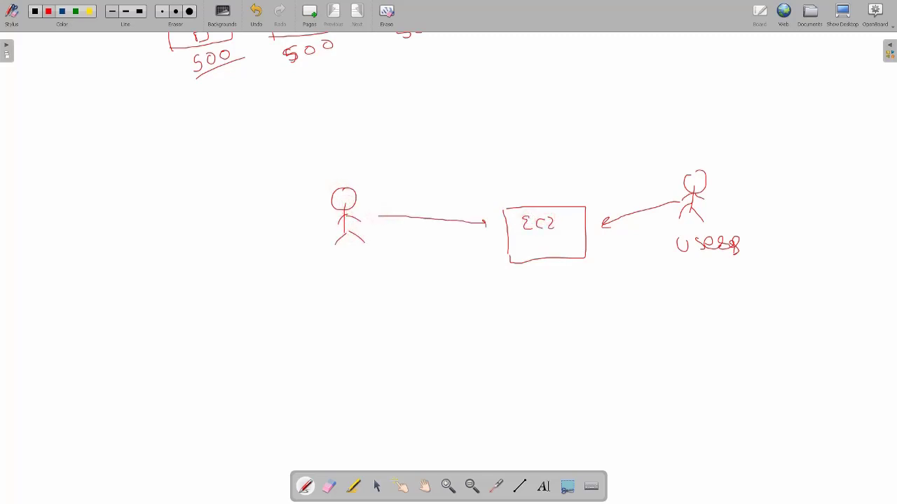
pyautogui.moveTo(524, 246); pyautogui.dragTo(579, 240)
pyautogui.moveTo(524, 219); pyautogui.dragTo(534, 222)
# Draw two stacked boxes below the EC2 box, labelled shell cmd and putty.
pyautogui.moveTo(437, 295); pyautogui.dragTo(433, 326)
pyautogui.moveTo(435, 293)
pyautogui.mouseDown()
pyautogui.moveTo(491, 290)
pyautogui.moveTo(432, 336)
pyautogui.mouseUp()
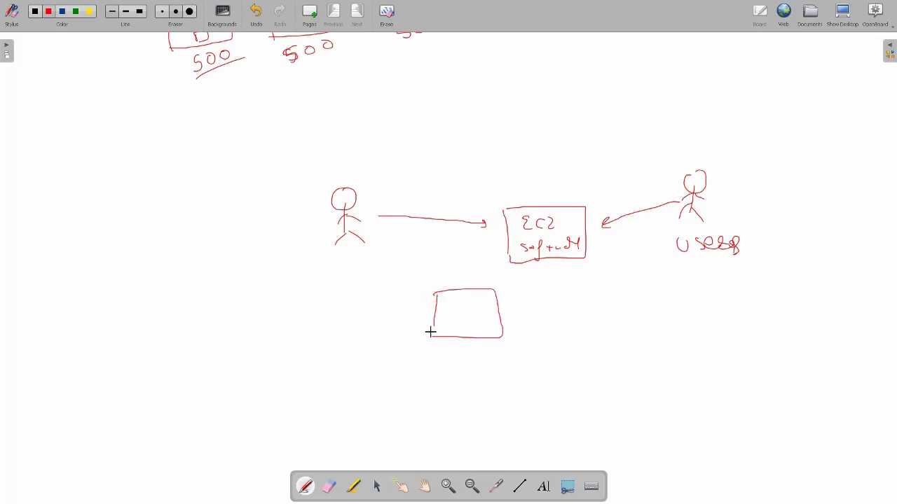
pyautogui.moveTo(449, 301)
pyautogui.mouseDown()
pyautogui.moveTo(444, 315)
pyautogui.moveTo(481, 309)
pyautogui.moveTo(473, 323)
pyautogui.mouseUp()
pyautogui.moveTo(480, 316); pyautogui.dragTo(482, 329)
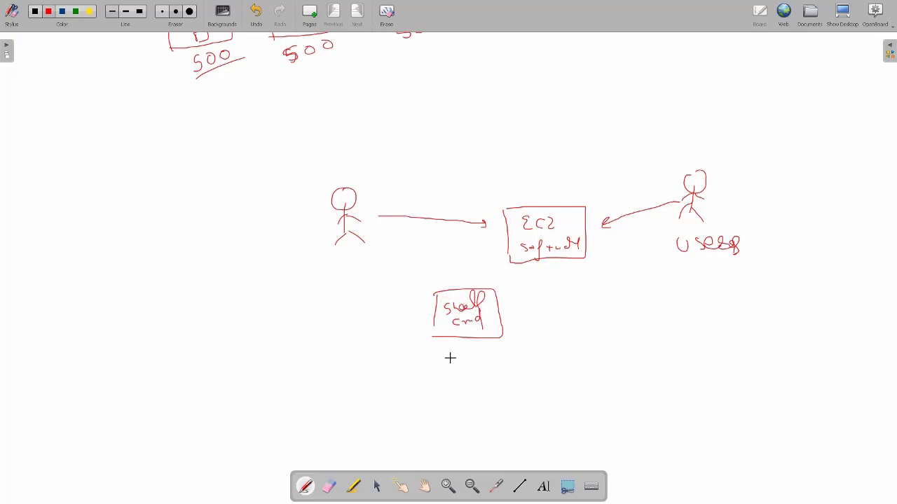
pyautogui.moveTo(434, 361)
pyautogui.mouseDown()
pyautogui.moveTo(435, 393)
pyautogui.moveTo(501, 360)
pyautogui.moveTo(436, 398)
pyautogui.moveTo(468, 372)
pyautogui.moveTo(483, 390)
pyautogui.mouseUp()
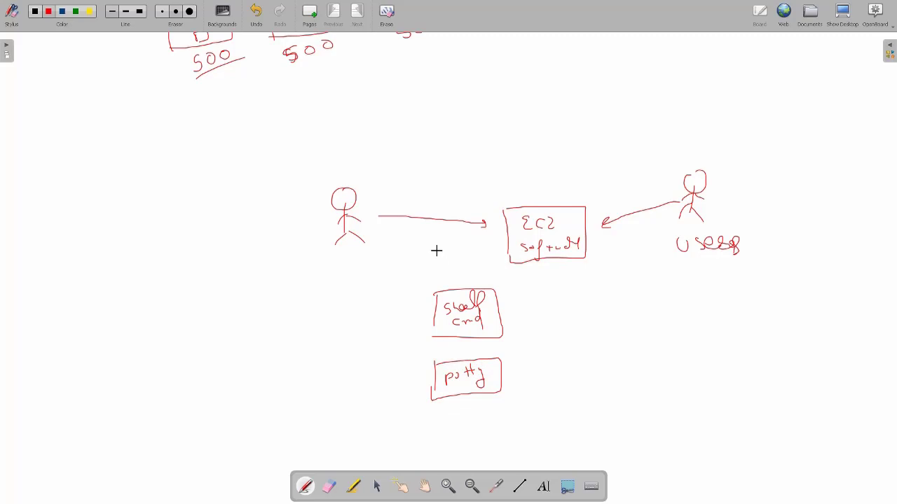
# Add an SSH box above the shell cmd box and connect all three connection-method boxes to the EC2 box with arrows.
pyautogui.moveTo(442, 244)
pyautogui.mouseDown()
pyautogui.moveTo(440, 275)
pyautogui.moveTo(447, 261)
pyautogui.moveTo(510, 246)
pyautogui.mouseUp()
pyautogui.moveTo(498, 298); pyautogui.dragTo(521, 259)
pyautogui.moveTo(502, 367); pyautogui.dragTo(527, 293)
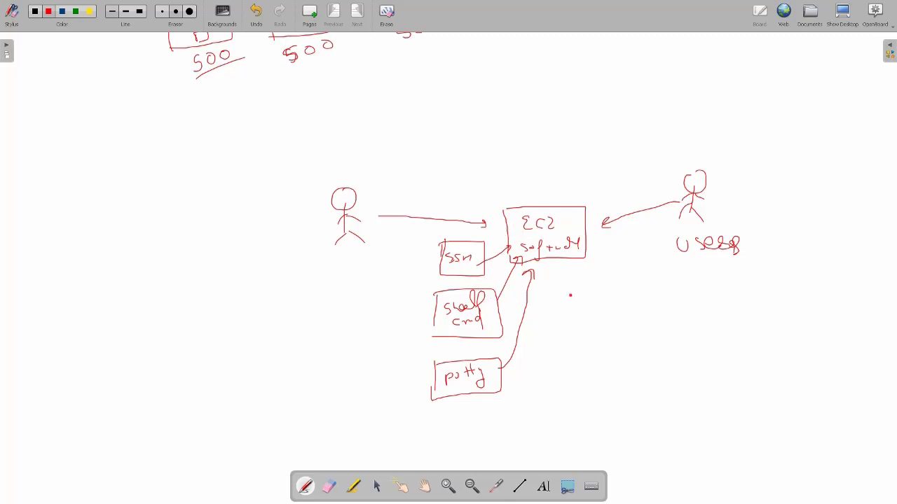
# Draw a small box below the EC2 box and label it .pem.
pyautogui.moveTo(570, 294)
pyautogui.mouseDown()
pyautogui.moveTo(568, 316)
pyautogui.moveTo(593, 319)
pyautogui.mouseUp()
pyautogui.moveTo(591, 327); pyautogui.dragTo(611, 324)
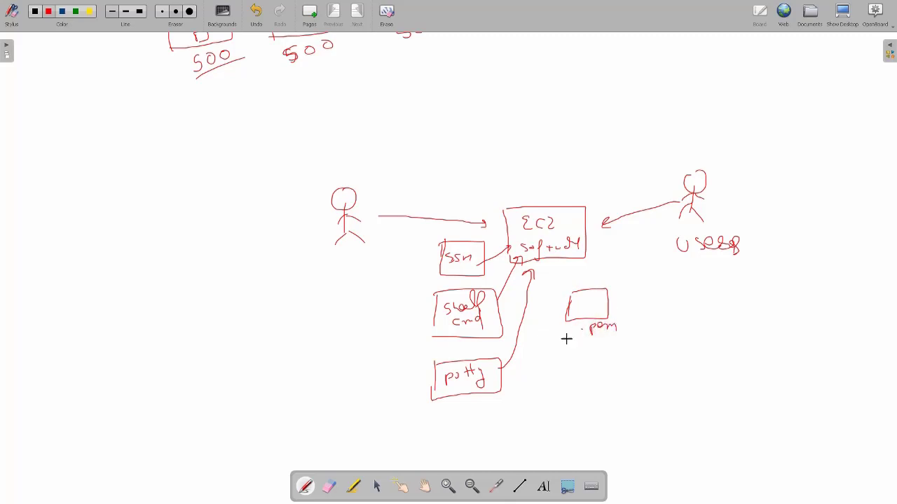
# Underline the .pem label, switch back to the browser's instance launch page, and check the recent downloads for the key file.
pyautogui.moveTo(569, 346); pyautogui.dragTo(627, 335)
pyautogui.click(842, 14)
pyautogui.scroll(-2, 85, 221)
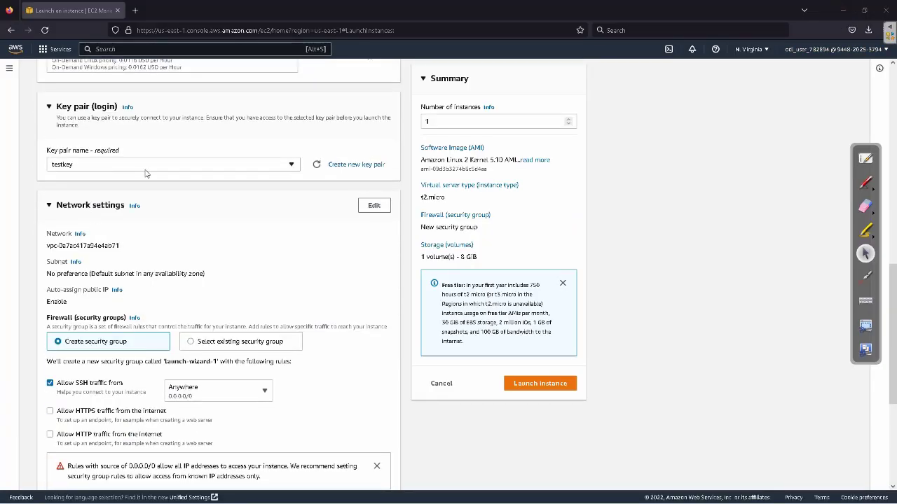
pyautogui.scroll(-2, 146, 173)
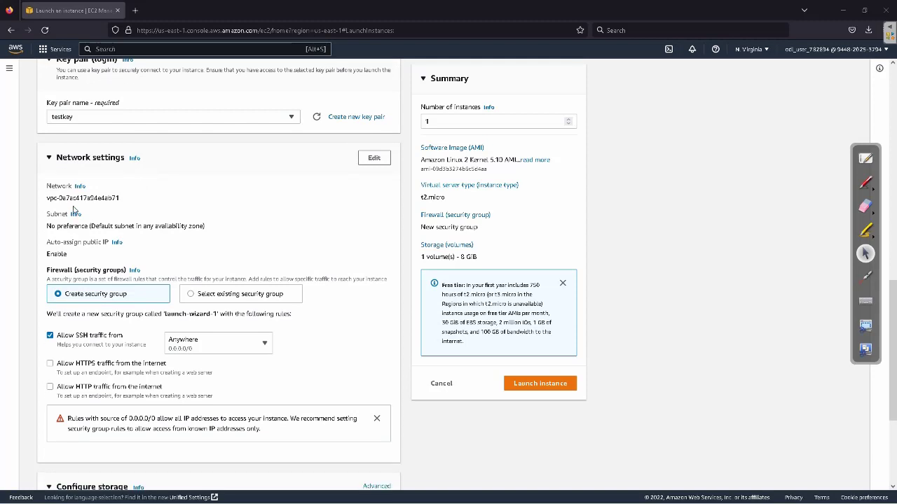
pyautogui.click(868, 29)
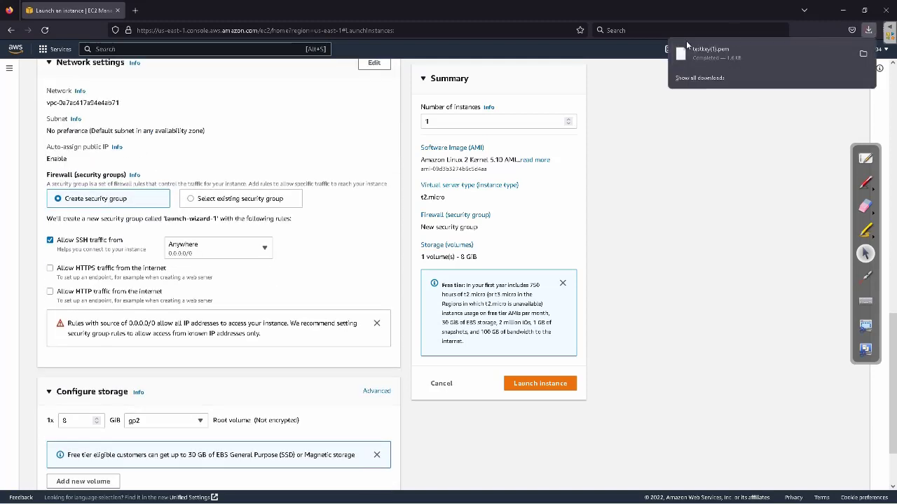
pyautogui.click(553, 101)
# Allow HTTP and HTTPS traffic from the internet in the new security group, alongside SSH.
pyautogui.scroll(2, 220, 156)
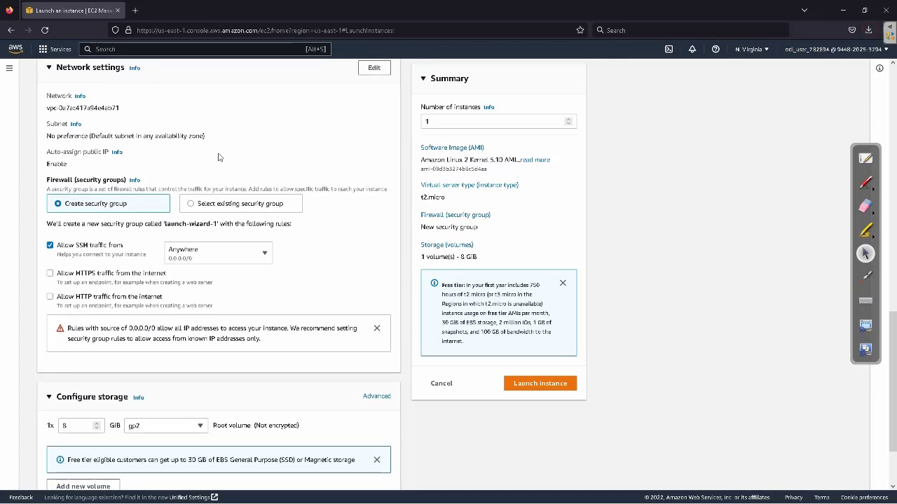
pyautogui.scroll(-1, 141, 182)
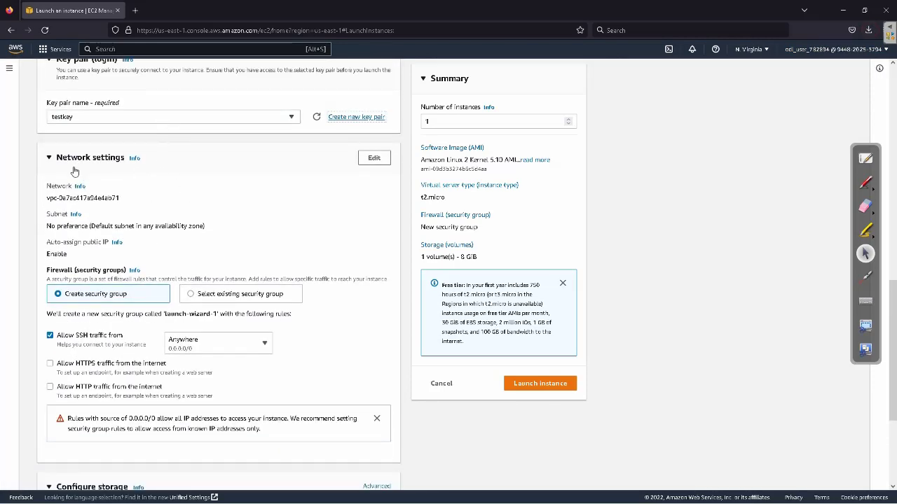
pyautogui.scroll(-1, 154, 196)
pyautogui.scroll(1, 226, 182)
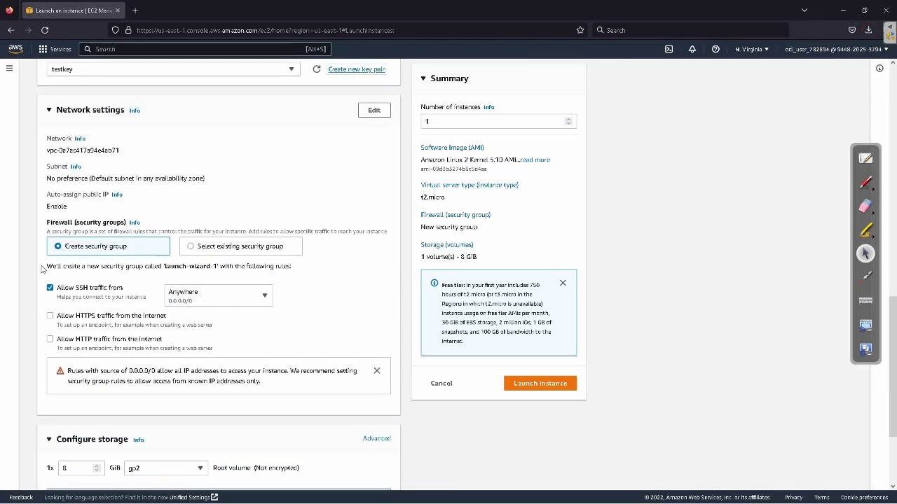
pyautogui.click(50, 340)
pyautogui.click(50, 316)
pyautogui.scroll(1, 75, 336)
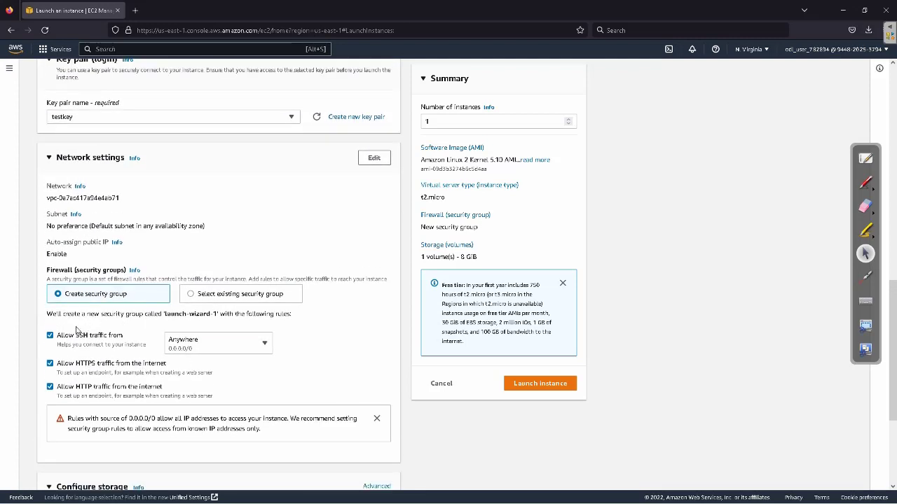
# Edit the network settings and choose subnet-0112db8942e93f2f4 in availability zone us-east-1c as the subnet.
pyautogui.click(374, 158)
pyautogui.scroll(-1, 146, 229)
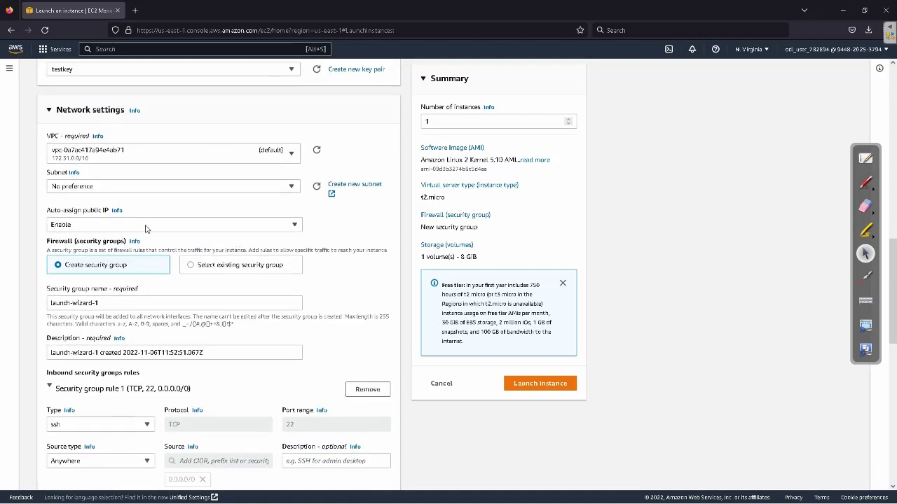
pyautogui.click(119, 189)
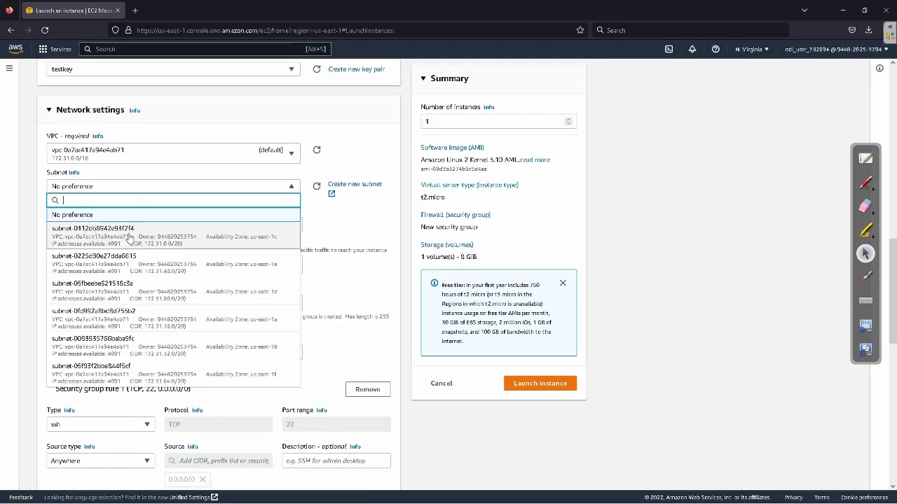
pyautogui.click(103, 233)
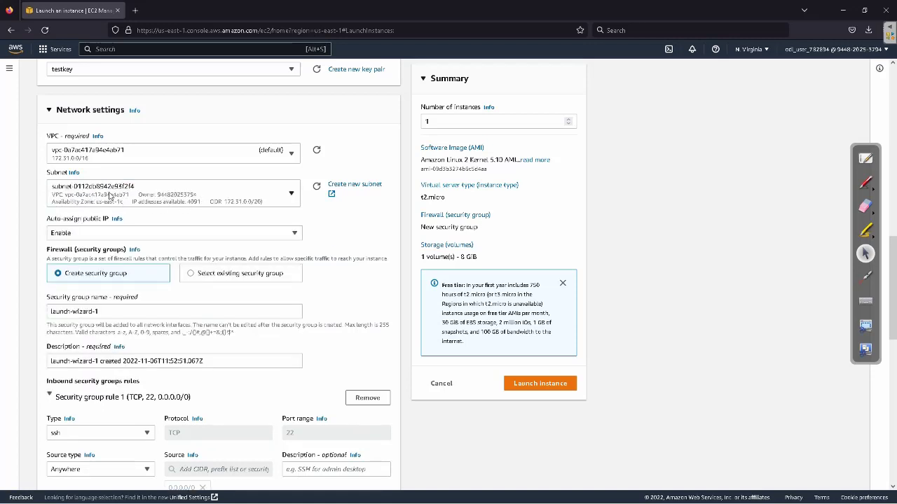
pyautogui.scroll(-1, 127, 231)
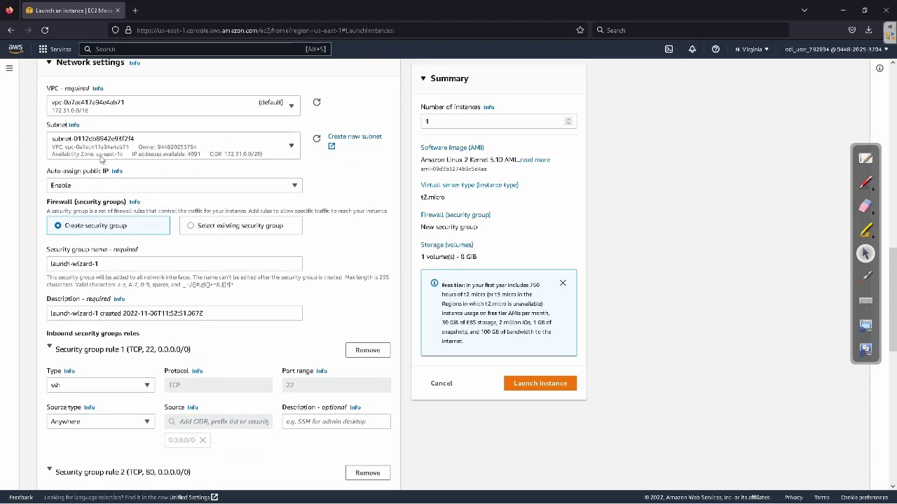
# Expand and review the advanced network configuration, the storage settings and the advanced details of the instance.
pyautogui.scroll(-10, 131, 210)
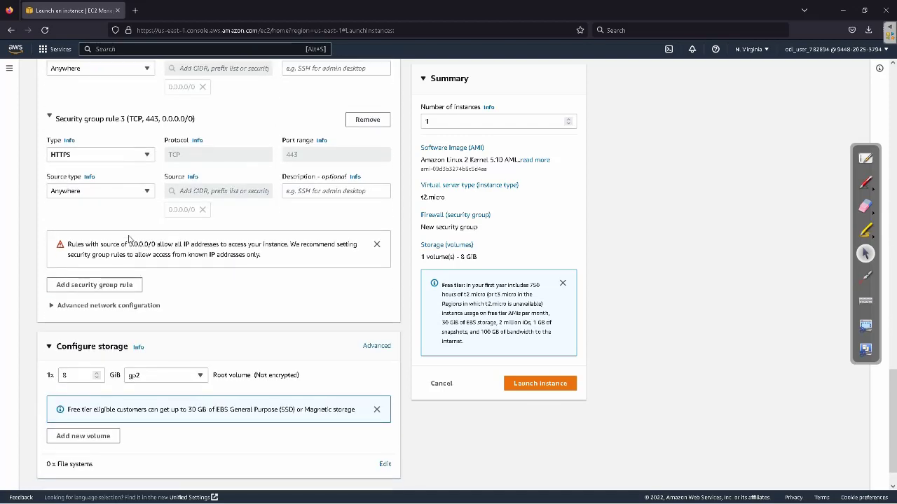
pyautogui.click(52, 305)
pyautogui.scroll(-3, 128, 232)
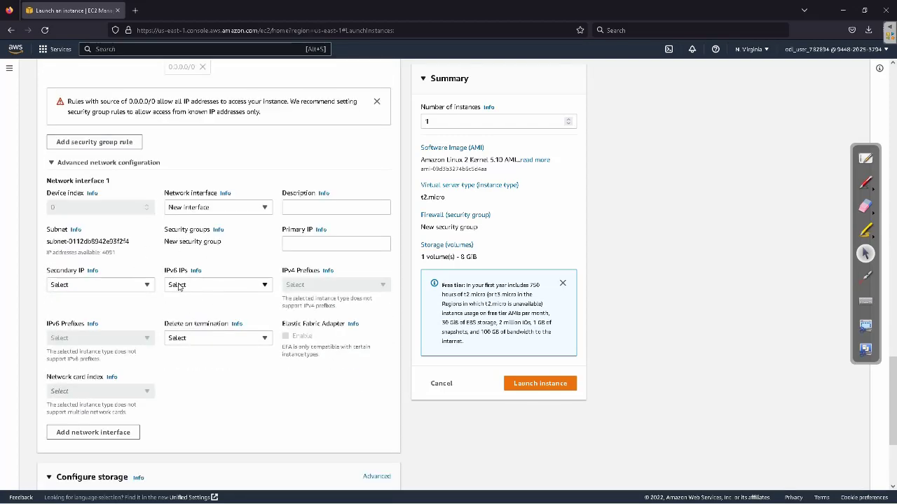
pyautogui.scroll(-3, 201, 293)
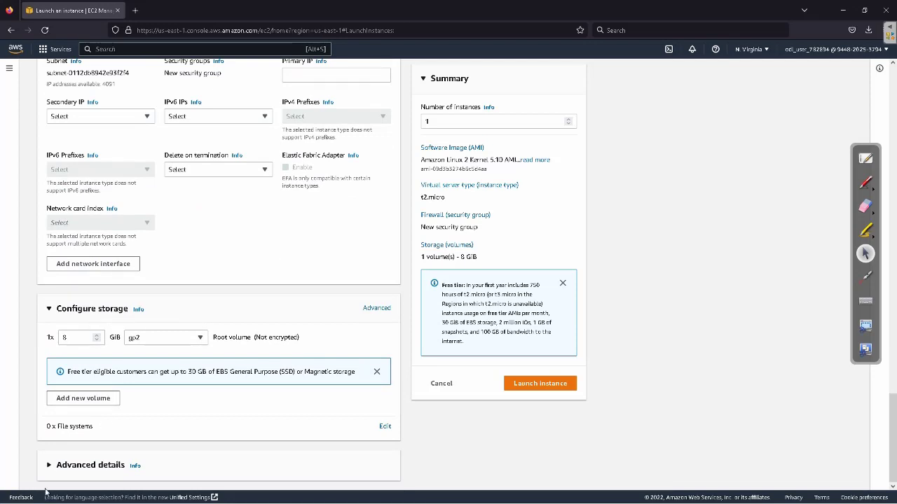
pyautogui.click(47, 466)
pyautogui.scroll(-7, 48, 465)
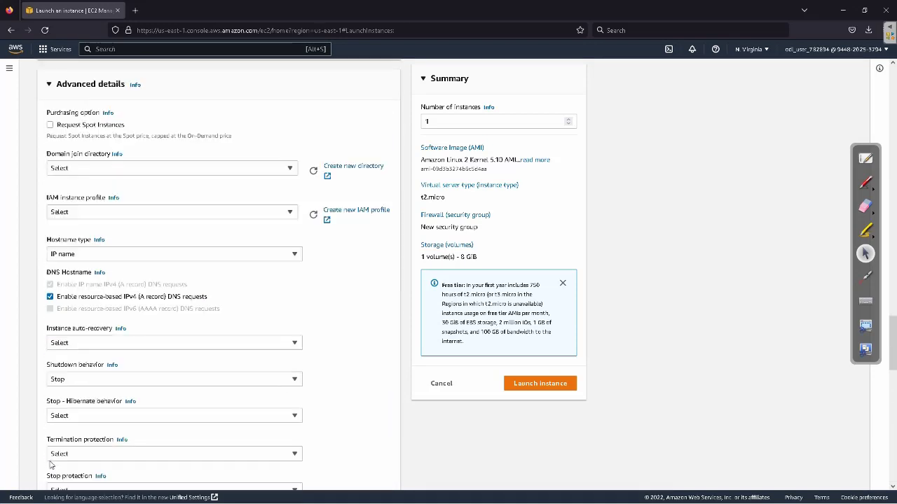
pyautogui.scroll(-12, 160, 308)
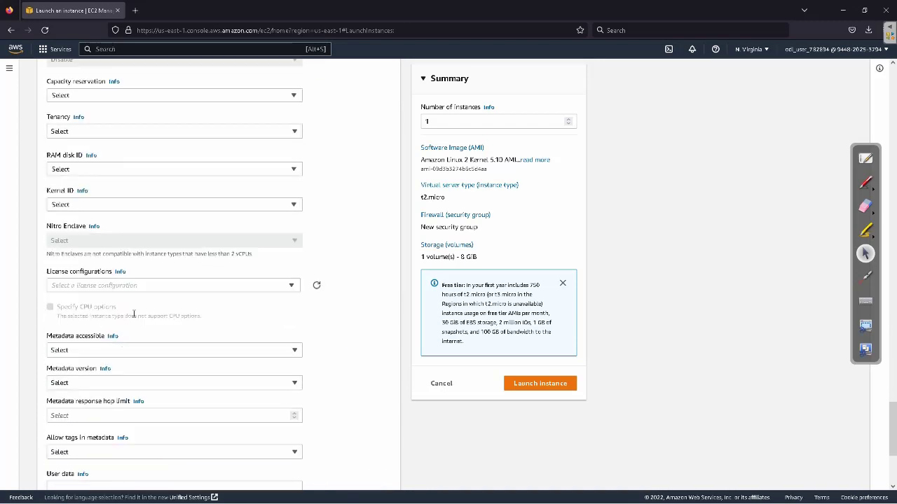
pyautogui.scroll(-2, 270, 240)
pyautogui.scroll(5, 395, 327)
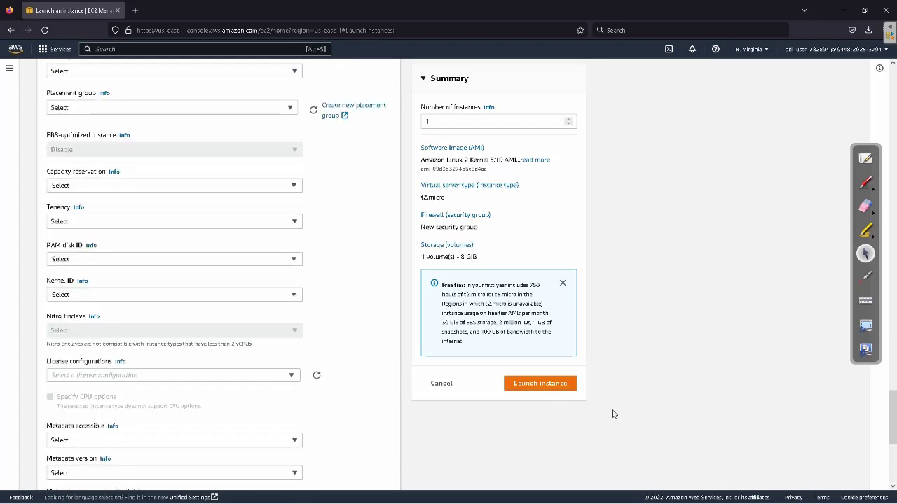
# Launch the configured instance and open the list of all instances.
pyautogui.click(535, 385)
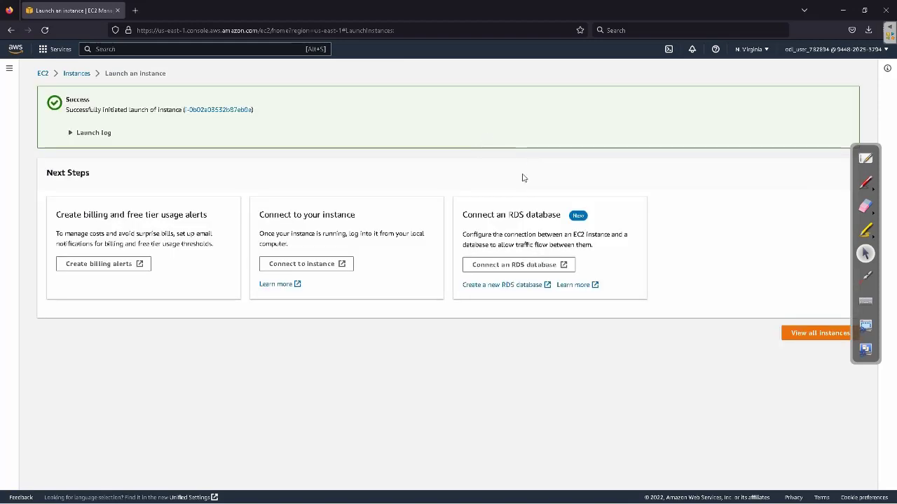
pyautogui.click(809, 339)
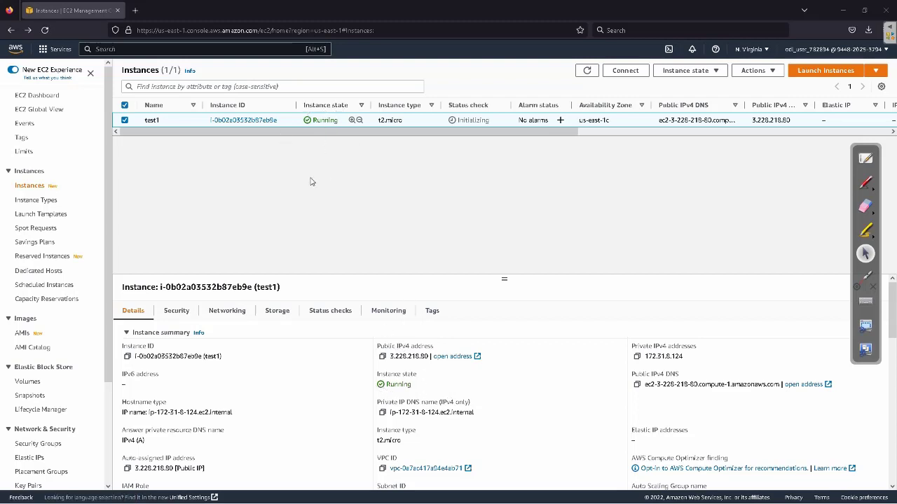
# Select the test1 instance and connect to it in the browser through EC2 Instance Connect.
pyautogui.click(125, 121)
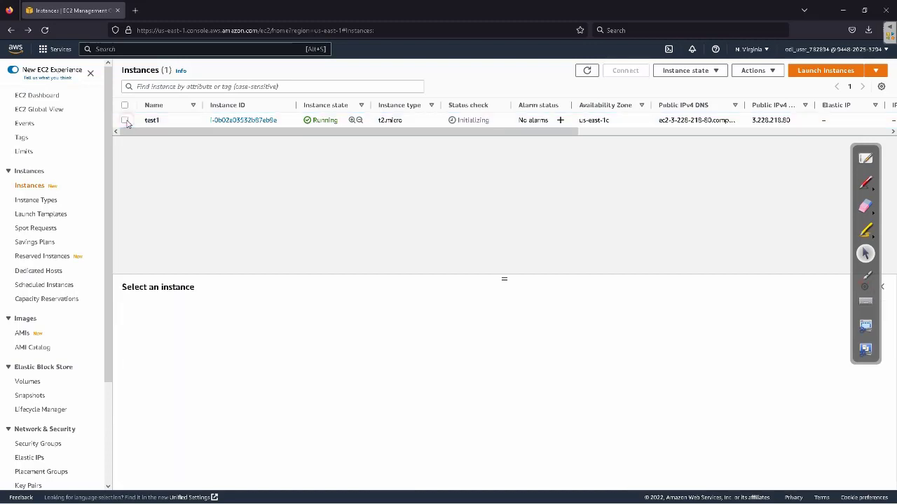
pyautogui.click(125, 121)
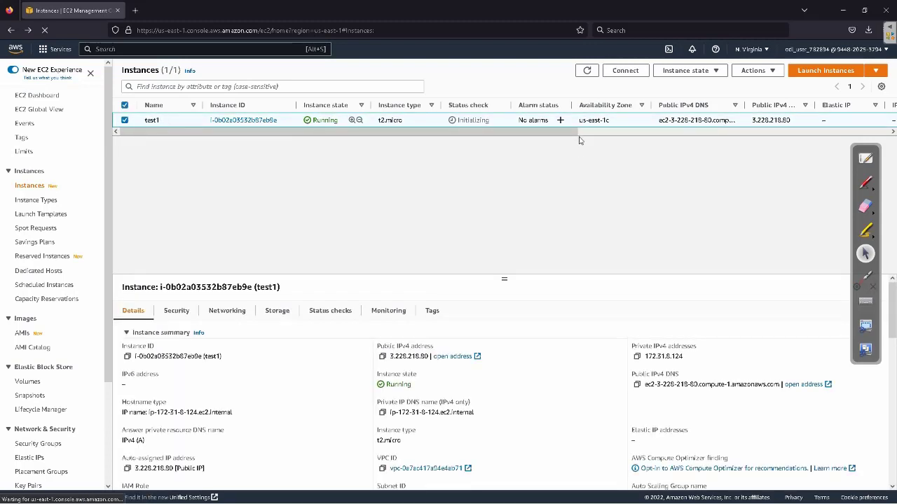
pyautogui.click(625, 72)
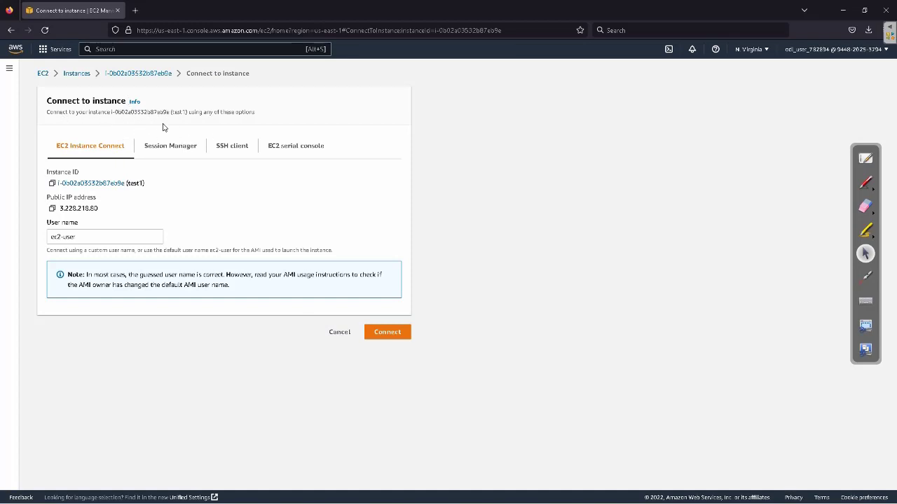
pyautogui.click(384, 332)
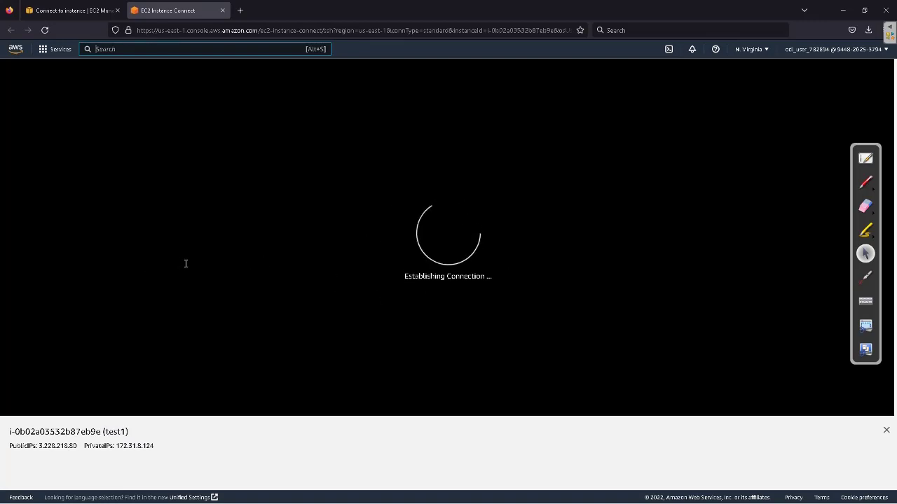
# Create an empty file named testfile.txt with touch in the instance's terminal and list the home directory.
pyautogui.click(161, 169)
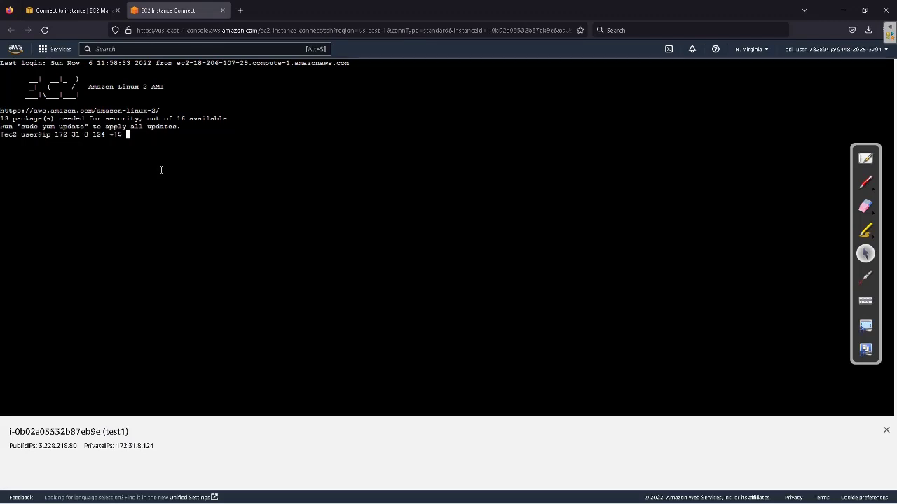
pyautogui.write('ouch testfile.txt')
pyautogui.press('Return')
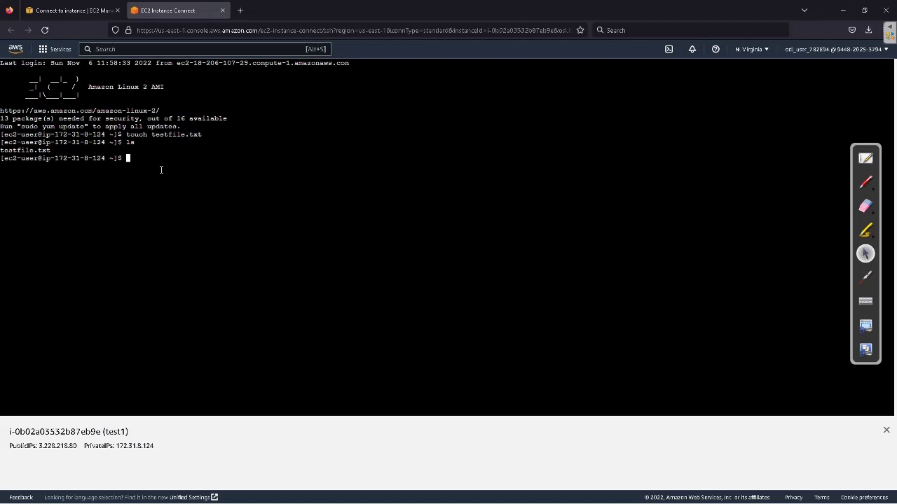
# Open testfile.txt in vi, insert the line "Hi . This is test file !!", then save and quit.
pyautogui.write('vi testfile.txt')
pyautogui.press('Return')
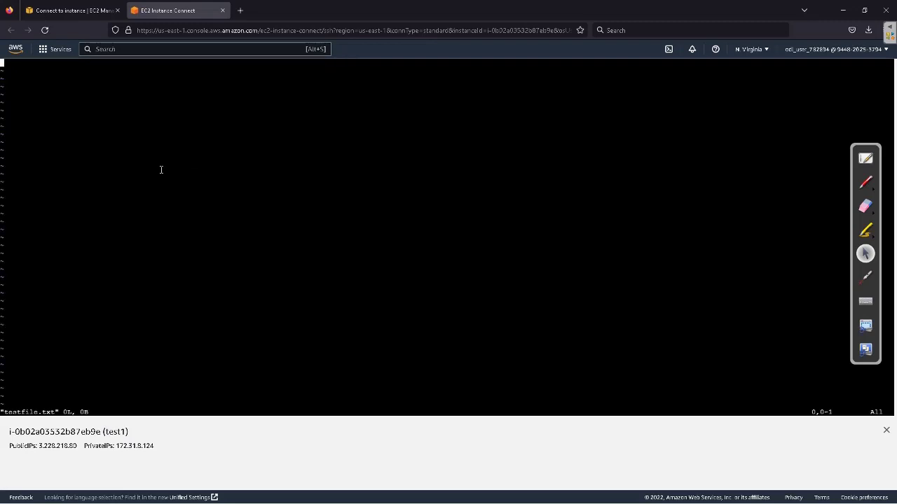
pyautogui.press('i')
pyautogui.write('Hi . This is te')
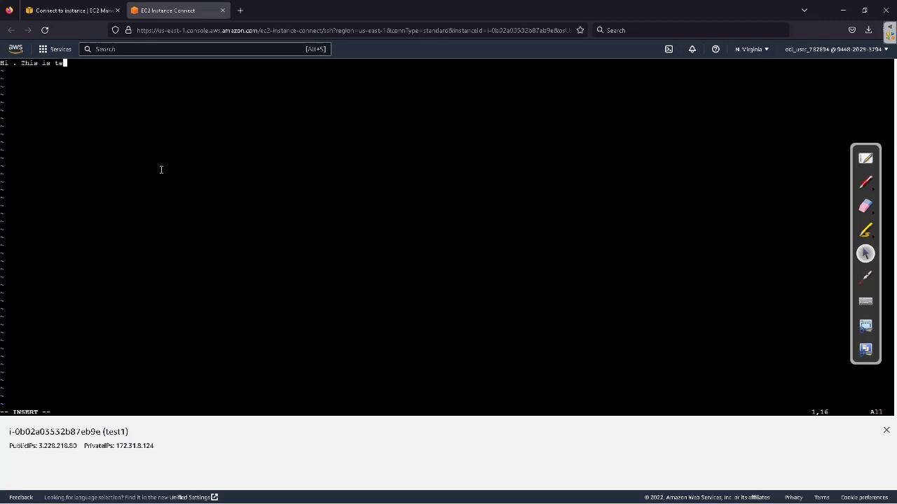
pyautogui.write('st file !!')
pyautogui.press('Escape')
pyautogui.write(':wq')
pyautogui.press('Return')
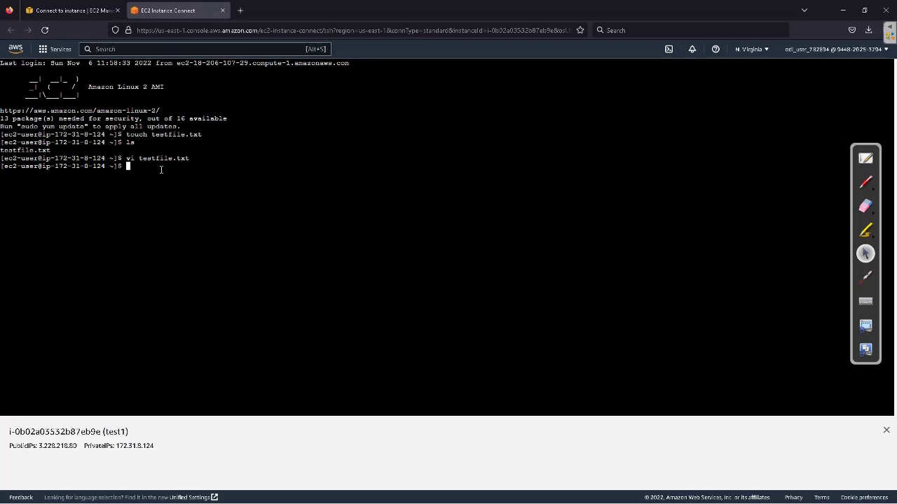
# List the home directory, print the contents of testfile.txt with cat, and highlight the printed line.
pyautogui.write('ls')
pyautogui.press('Return')
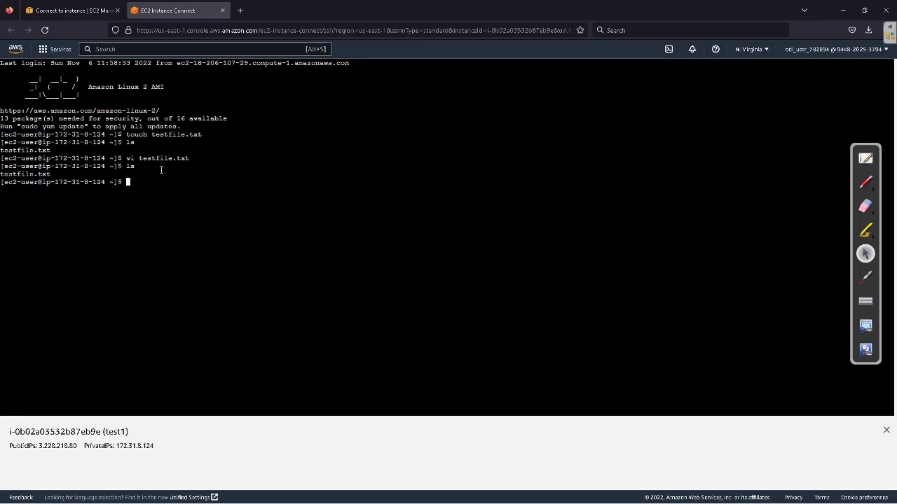
pyautogui.write('cat tes')
pyautogui.press('Tab')
pyautogui.press('Return')
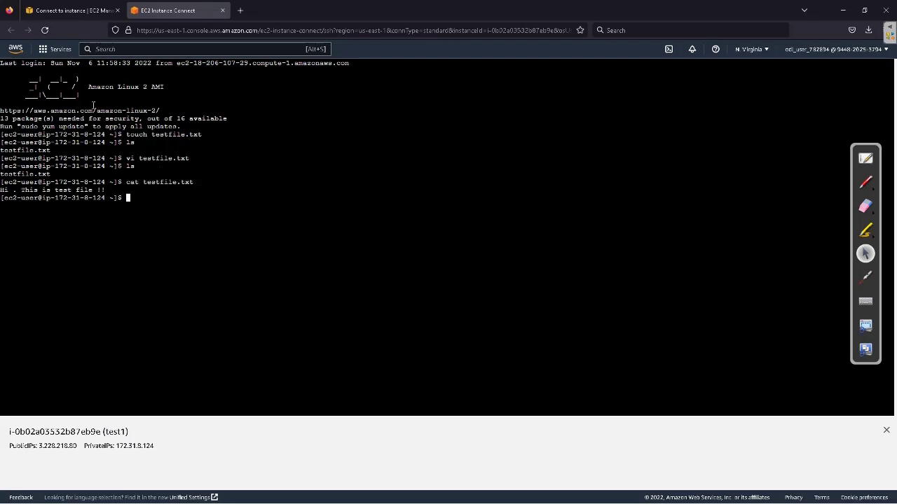
pyautogui.moveTo(106, 190); pyautogui.dragTo(2, 190)
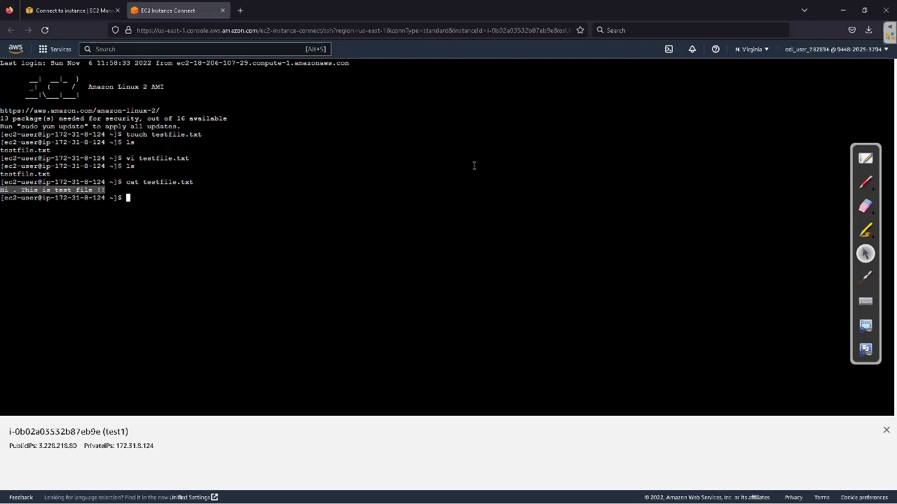
pyautogui.hotkey('alt', 'Tab')
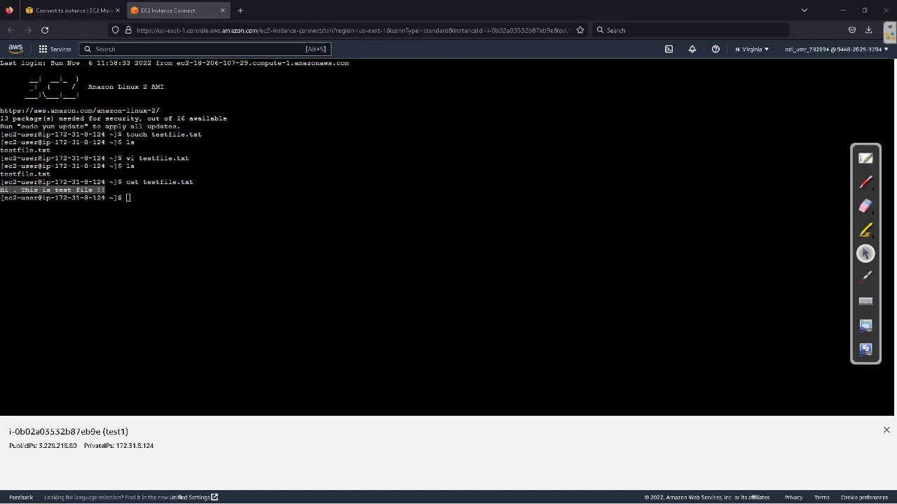